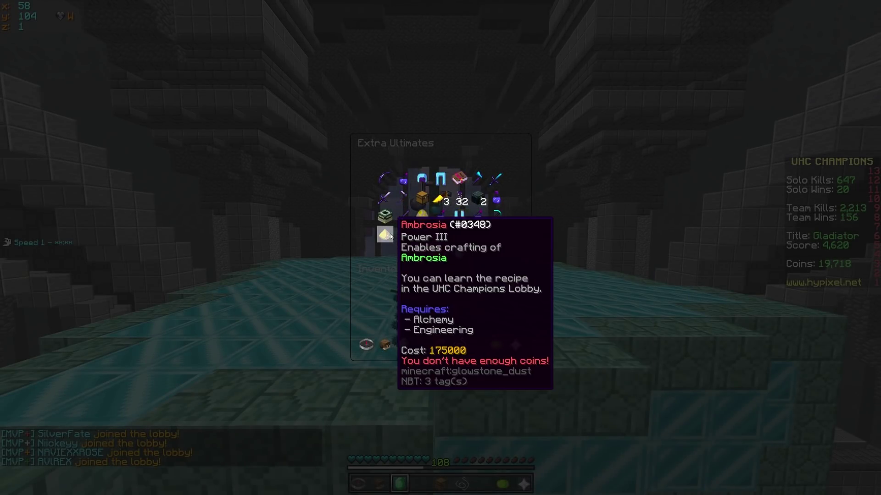
Step: Exit the Extra Ultimates inventory with Esc and step left around the lobby in third person
key(Escape)
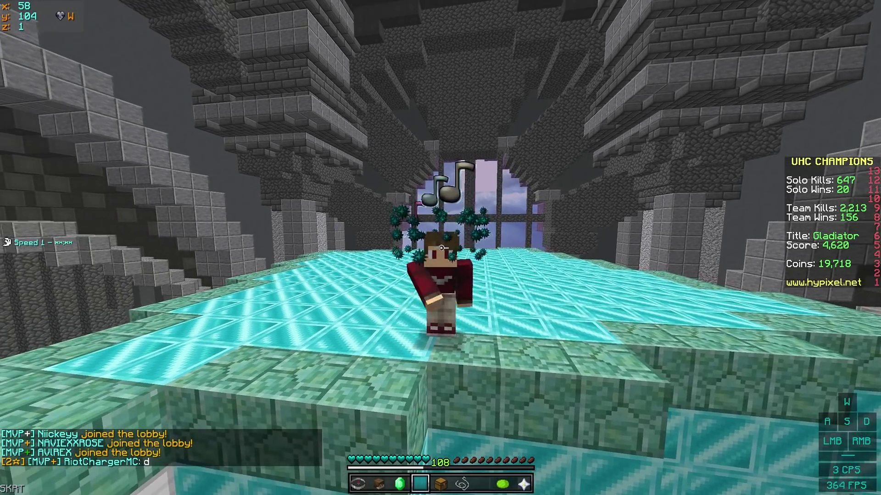
click(440, 248)
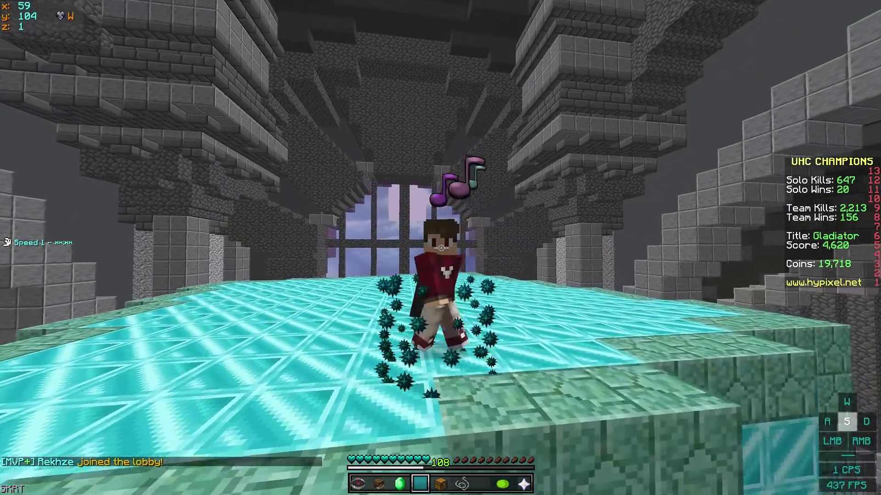
click(440, 249)
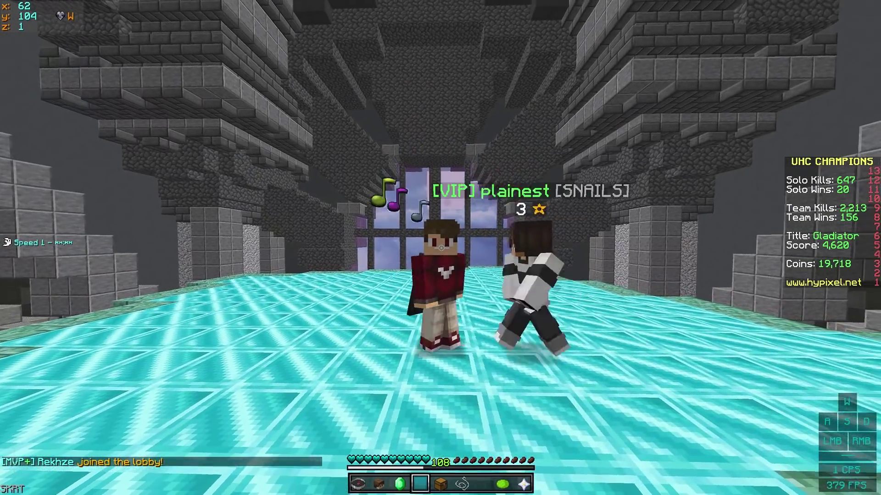
key(a)
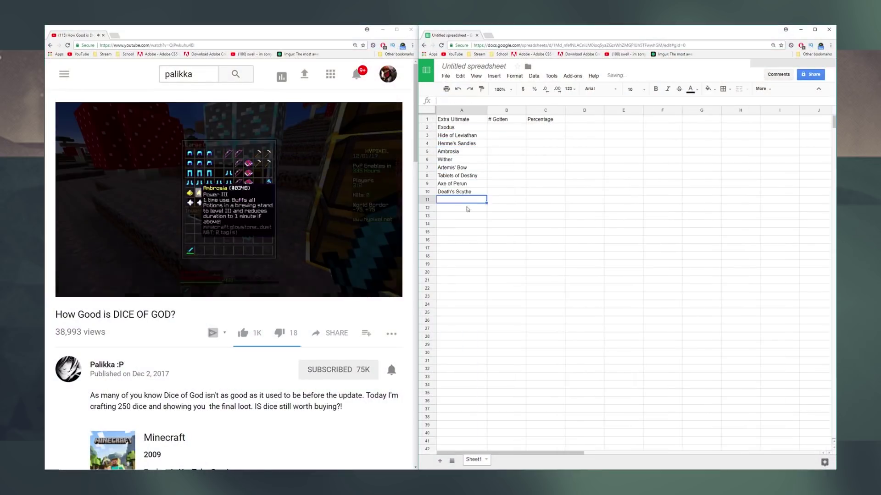
text(Shoes of Vidar Essence Vulcan's Axe Anduril Excalibur Miner's Blessing Potion of Vitality Flask of Cleansing Flask of Ichor Deus ex Machina Cornucopia King's Rod Voidbox Explosive Arrow Poison Ar)
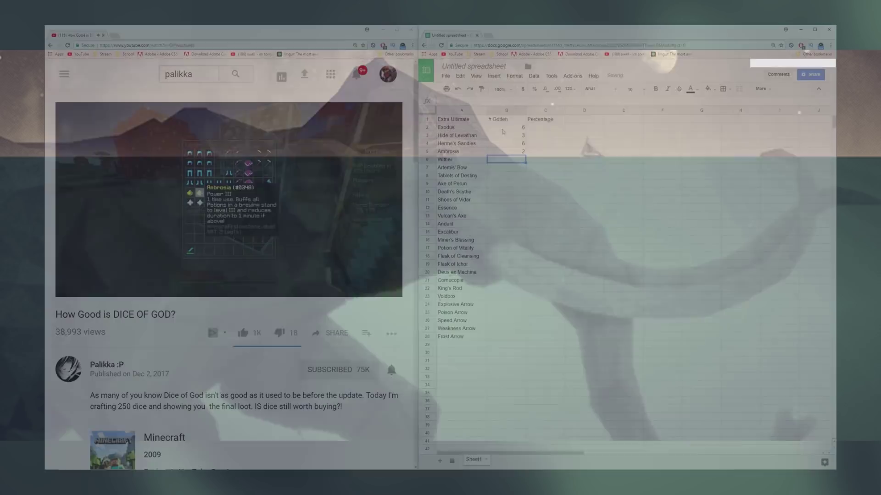
text(6 7 5 5 4 17 16 9 17 4 )
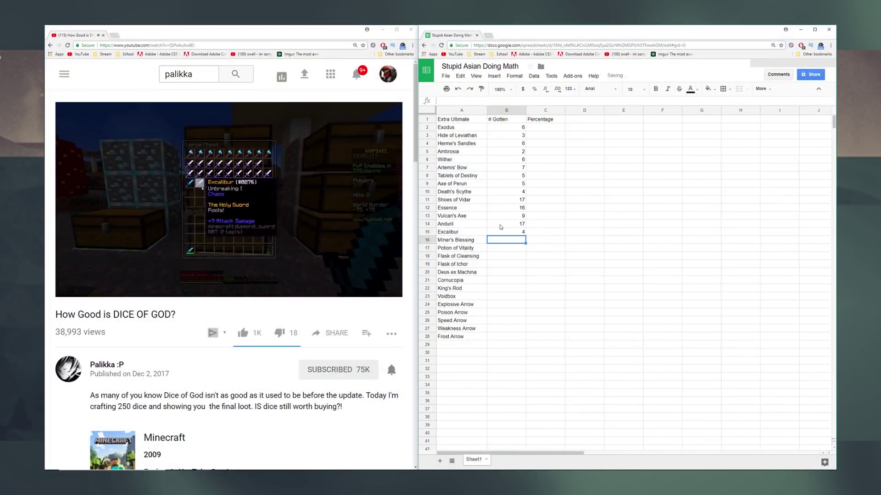
text(17 10 13 7 11 17 15 18)
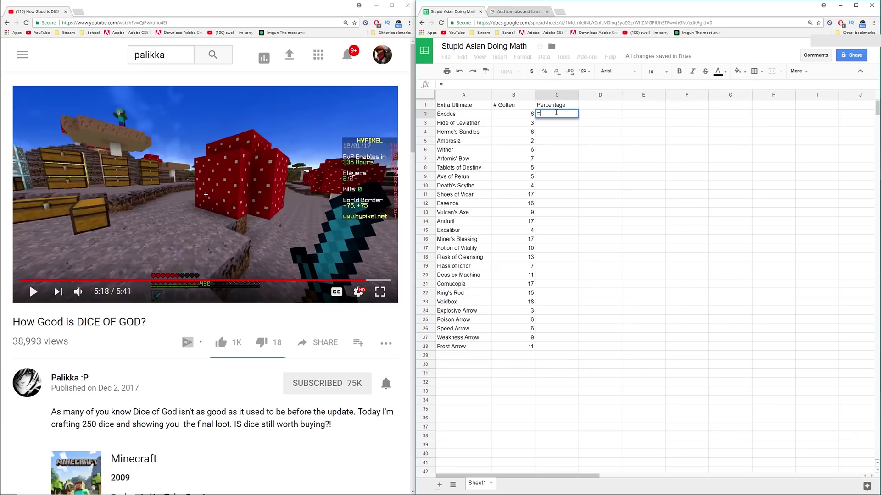
Step: Enter =B2/250 as Exodus's percentage and fill it down to Frost Arrow in row 28
click(527, 116)
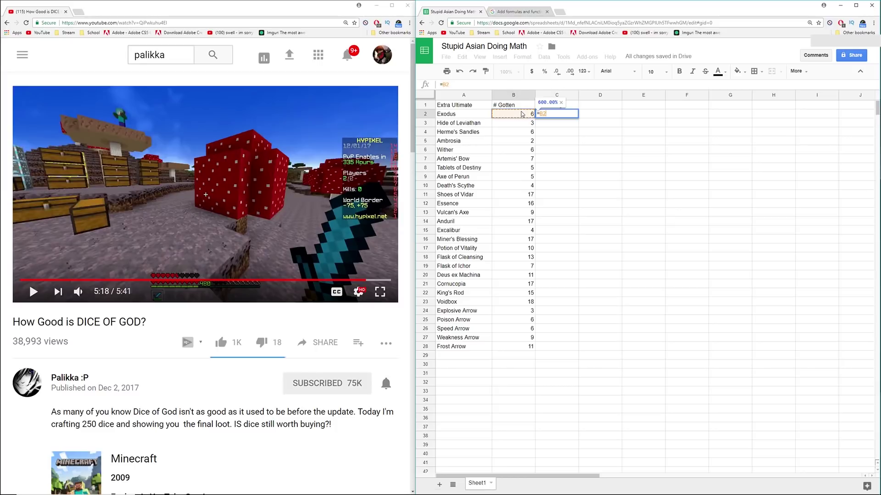
text(/250)
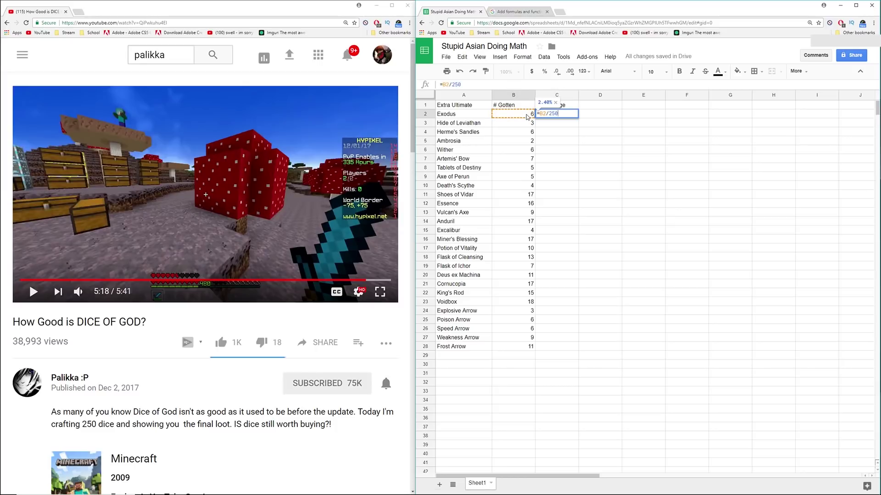
key(Return)
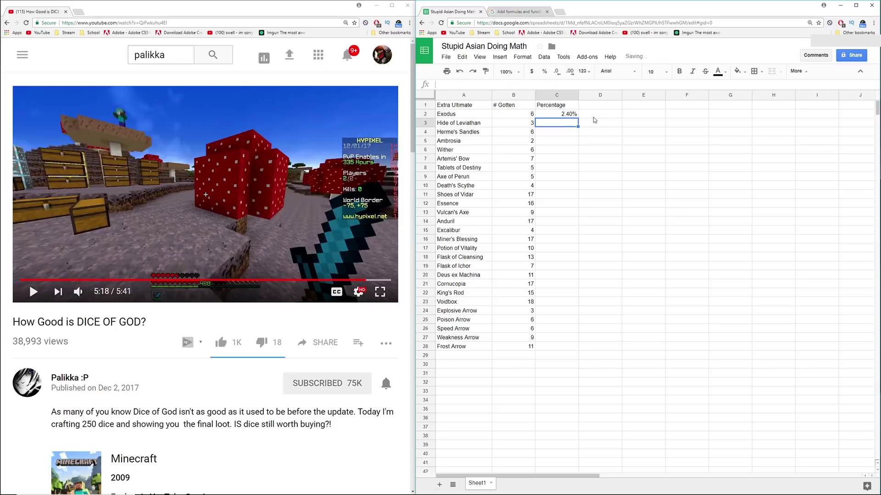
click(574, 116)
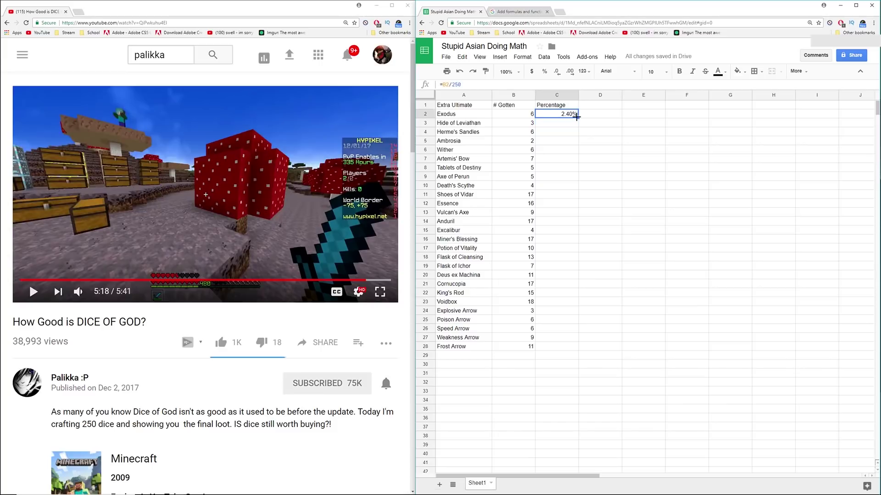
drag(577, 117, 567, 346)
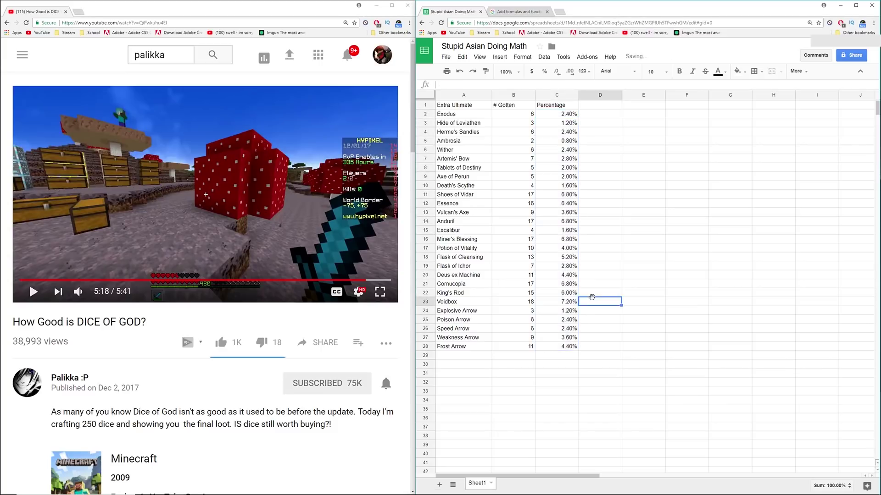